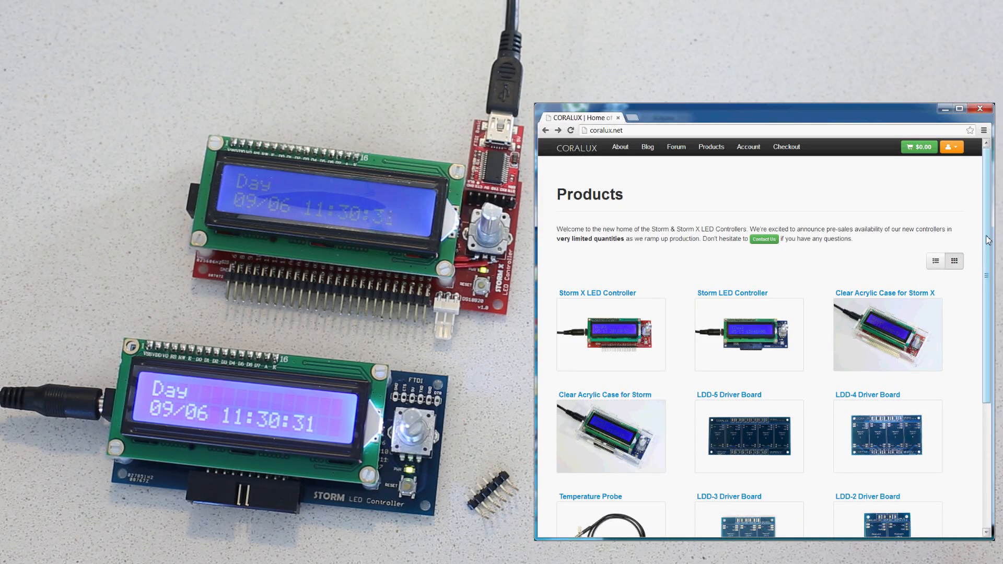
pyautogui.moveTo(988, 243); pyautogui.dragTo(989, 279)
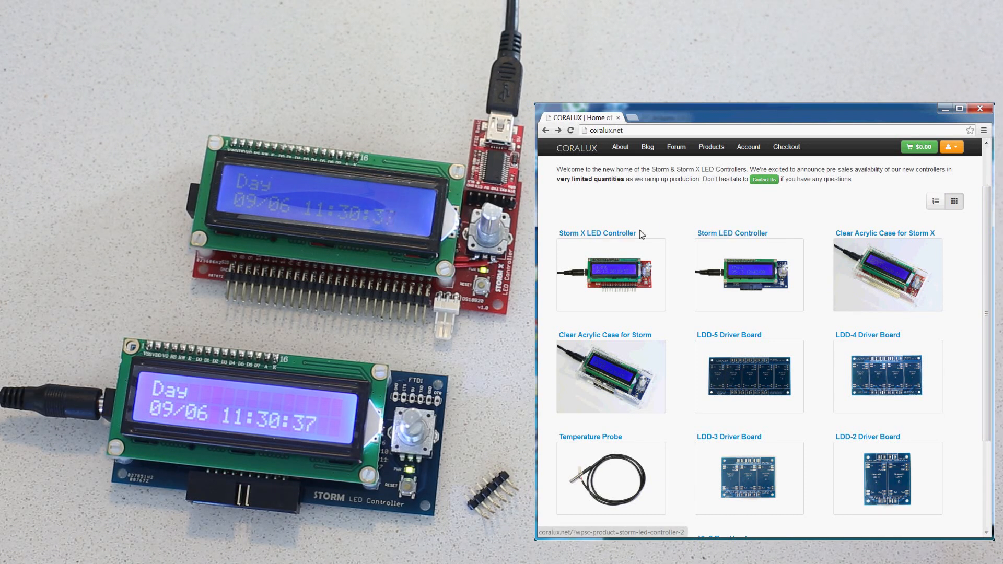
# Step: Download storm-x-firmware.zip from the Storm X LED Controller product page
pyautogui.click(623, 237)
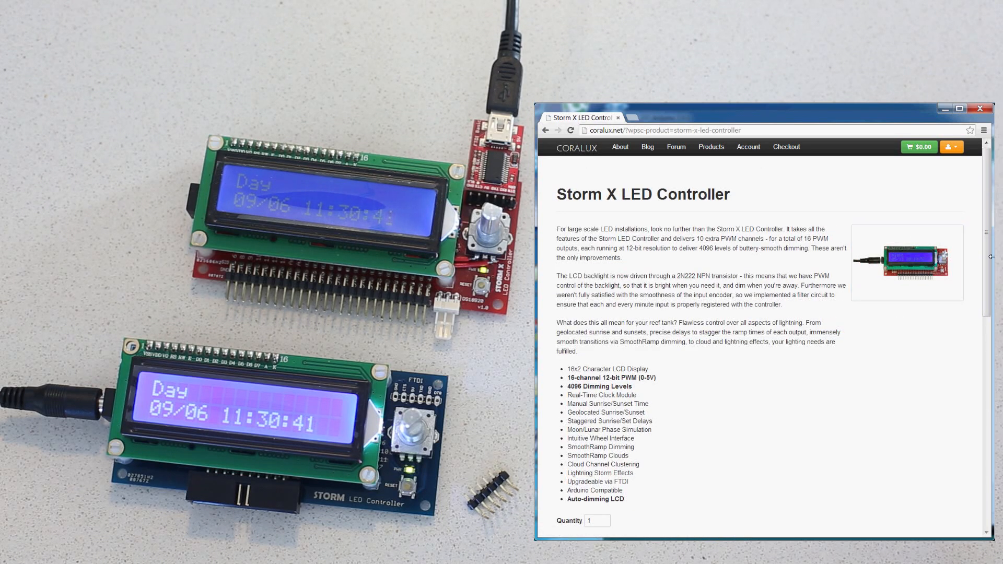
pyautogui.moveTo(987, 235); pyautogui.dragTo(991, 353)
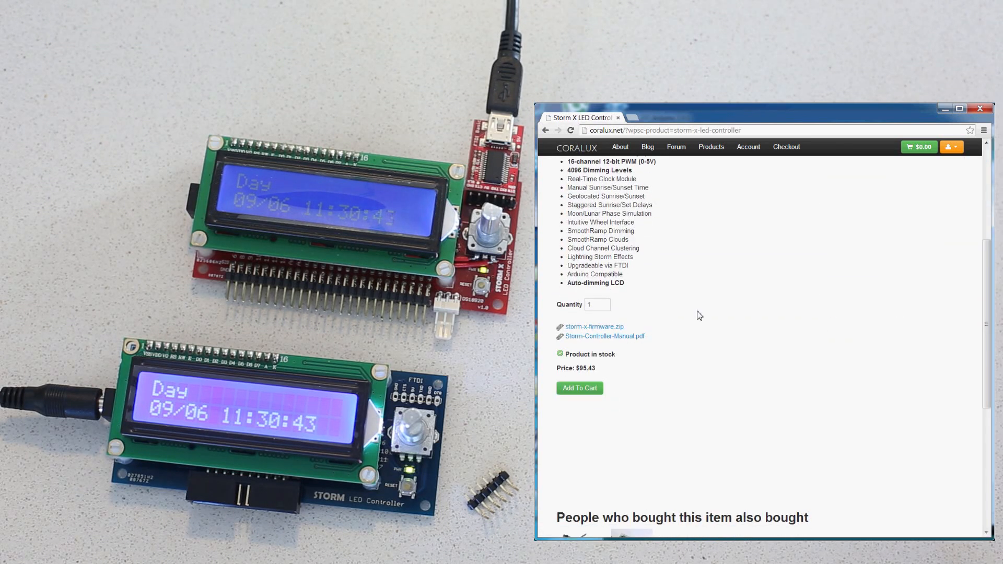
pyautogui.click(595, 326)
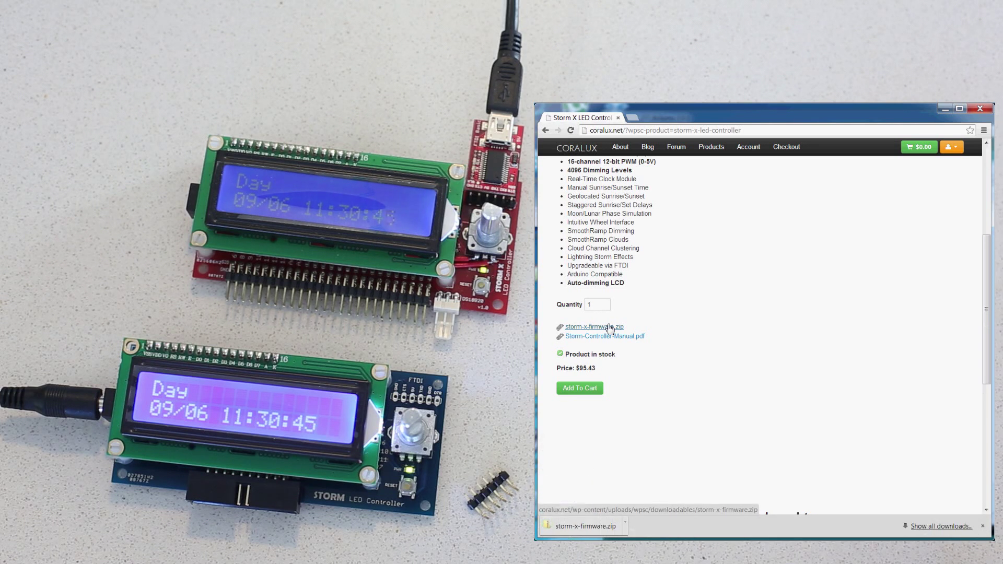
# Step: Read readme.txt inside the downloaded firmware zip in Notepad, then close it
pyautogui.click(583, 526)
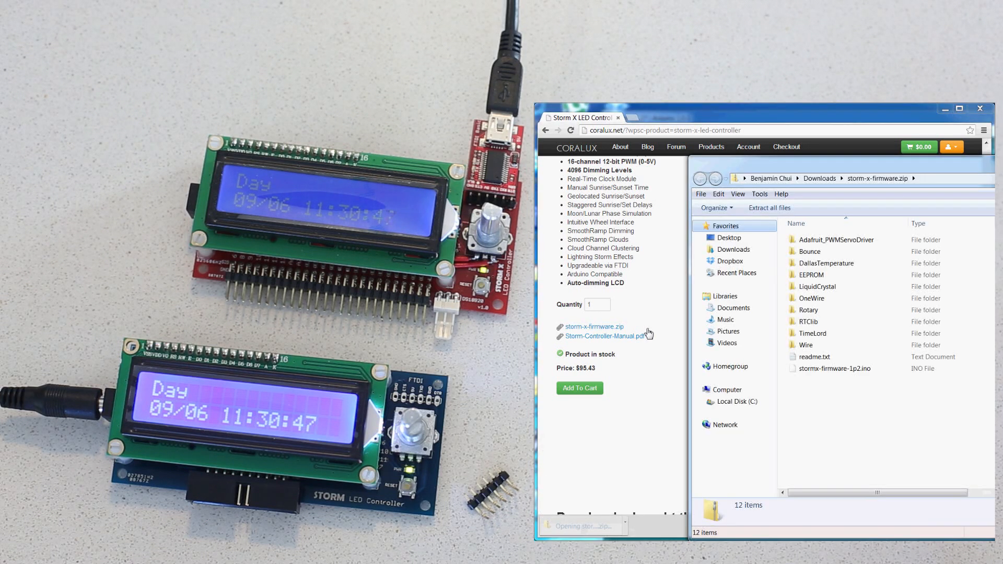
pyautogui.moveTo(780, 168); pyautogui.dragTo(683, 148)
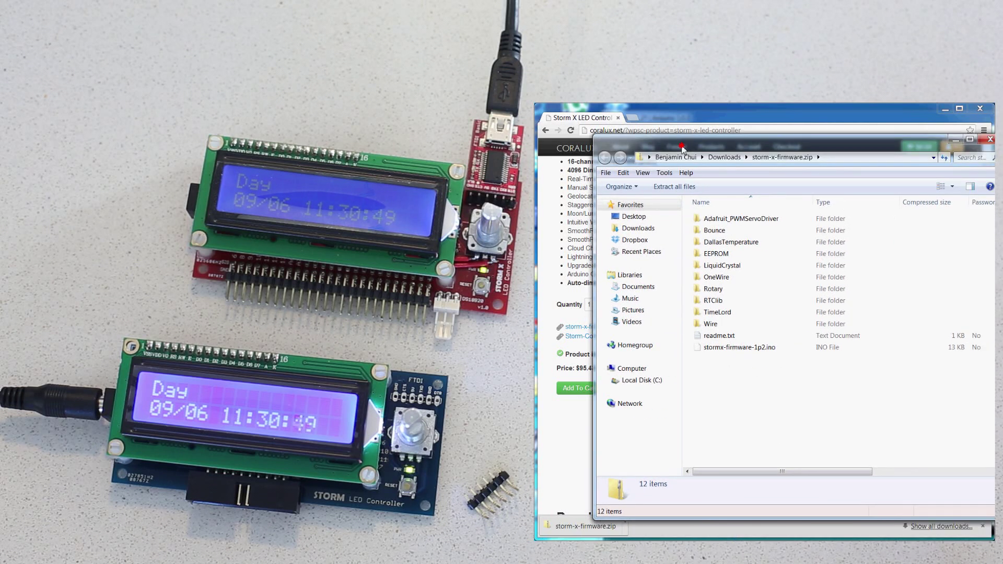
pyautogui.doubleClick(718, 338)
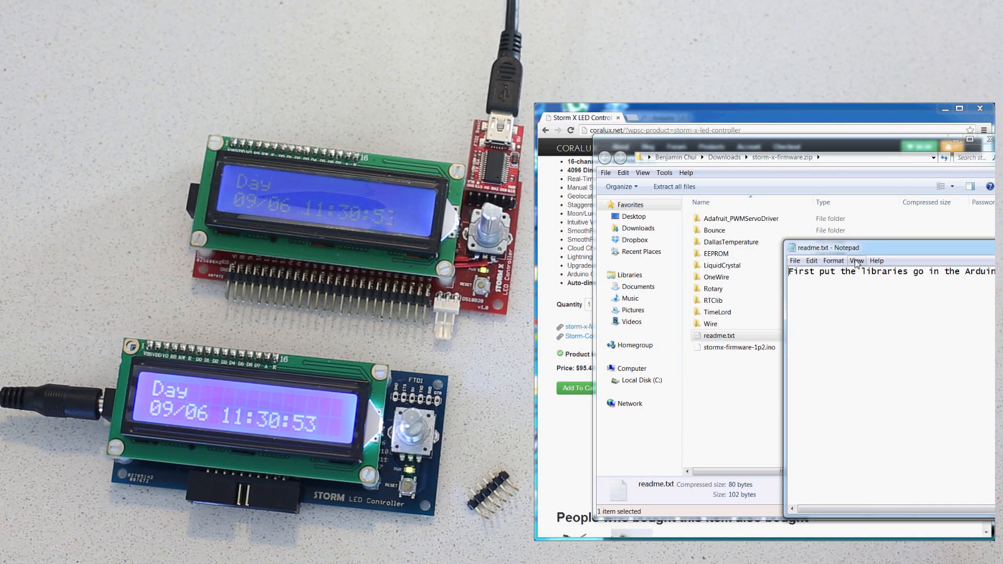
pyautogui.moveTo(878, 250)
pyautogui.mouseDown()
pyautogui.moveTo(691, 235)
pyautogui.moveTo(663, 222)
pyautogui.mouseUp()
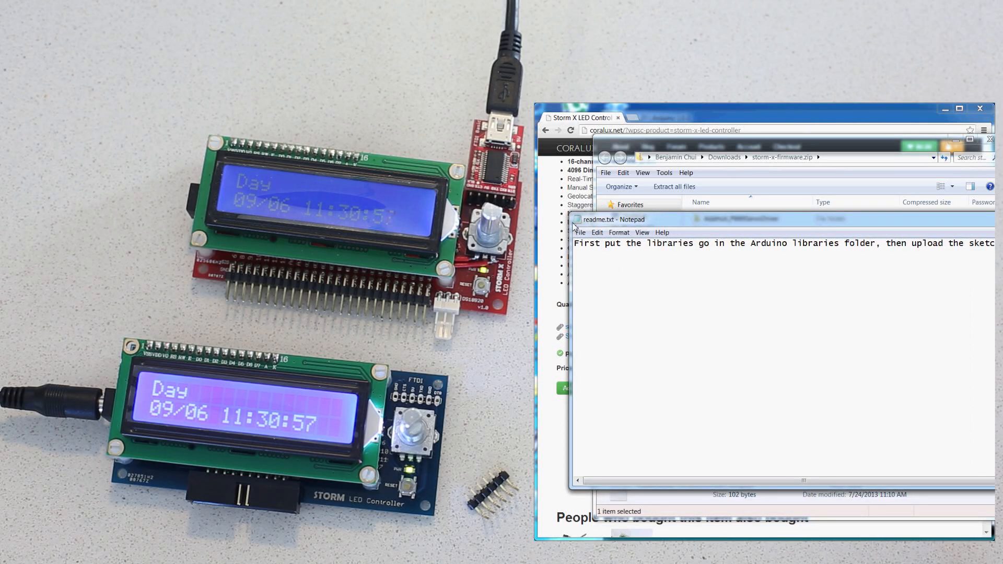
pyautogui.doubleClick(578, 221)
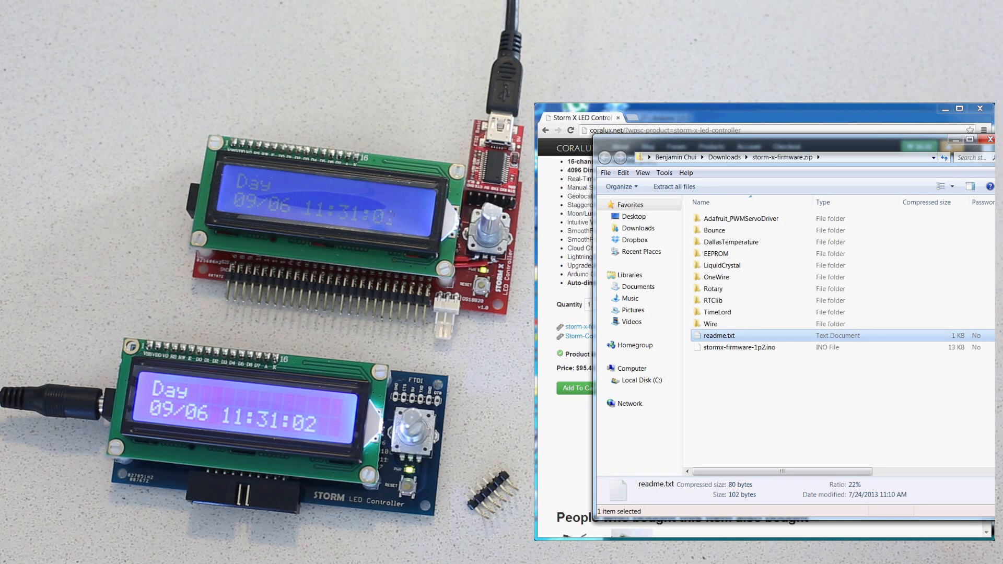
# Step: Close the archive window and bring the Storm_X_27 sketch window fully into view
pyautogui.click(990, 140)
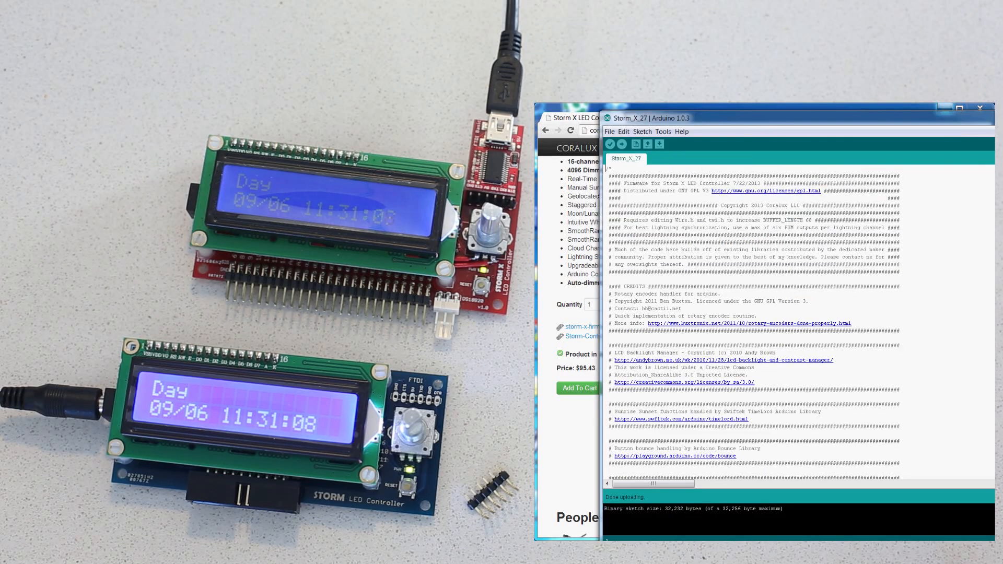
pyautogui.moveTo(869, 123); pyautogui.dragTo(805, 119)
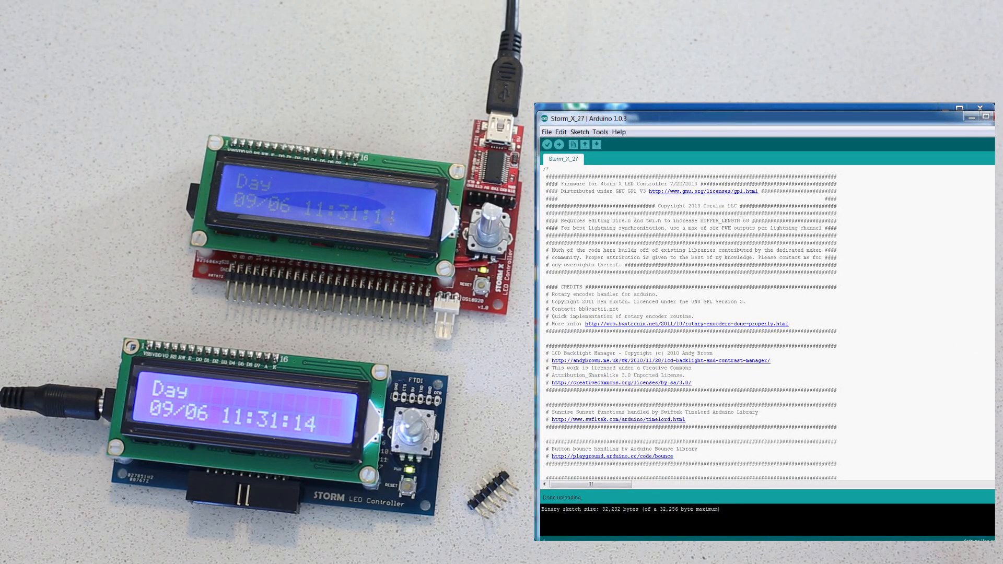
pyautogui.moveTo(998, 541); pyautogui.dragTo(991, 537)
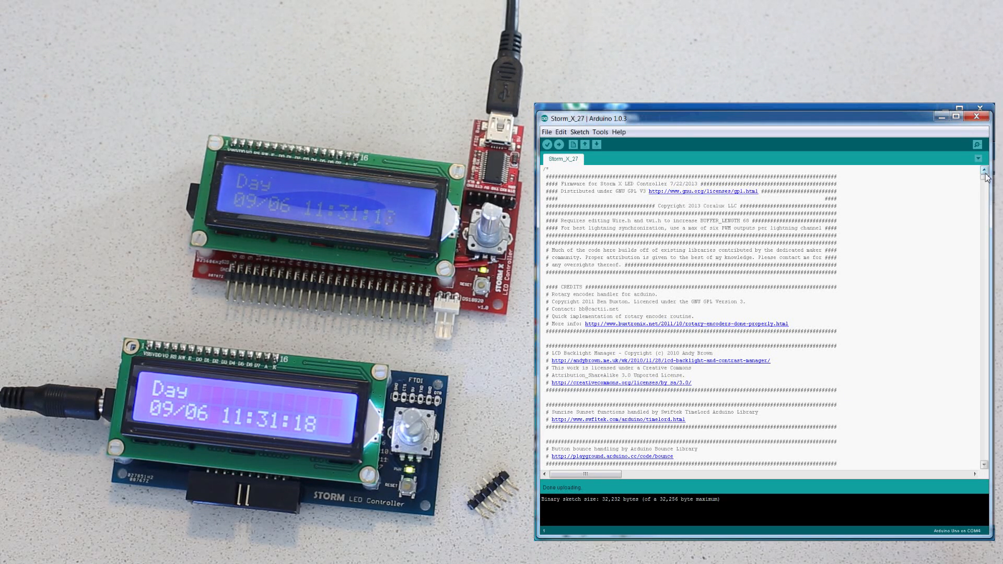
pyautogui.moveTo(986, 179)
pyautogui.mouseDown()
pyautogui.moveTo(989, 401)
pyautogui.moveTo(977, 172)
pyautogui.mouseUp()
# Step: Confirm serial port COM4 and set the board to Arduino Uno in the Tools menu
pyautogui.click(601, 131)
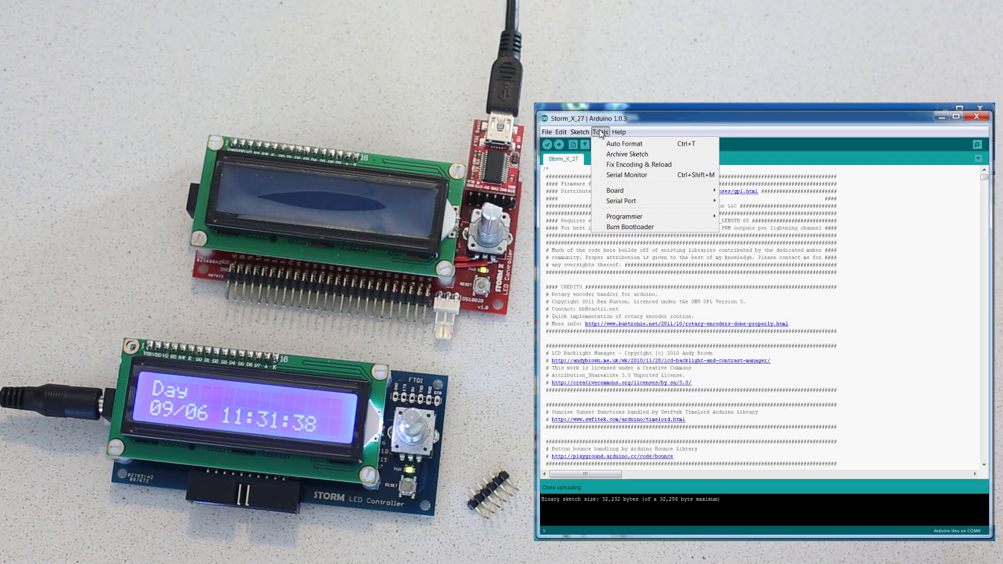
pyautogui.moveTo(616, 190)
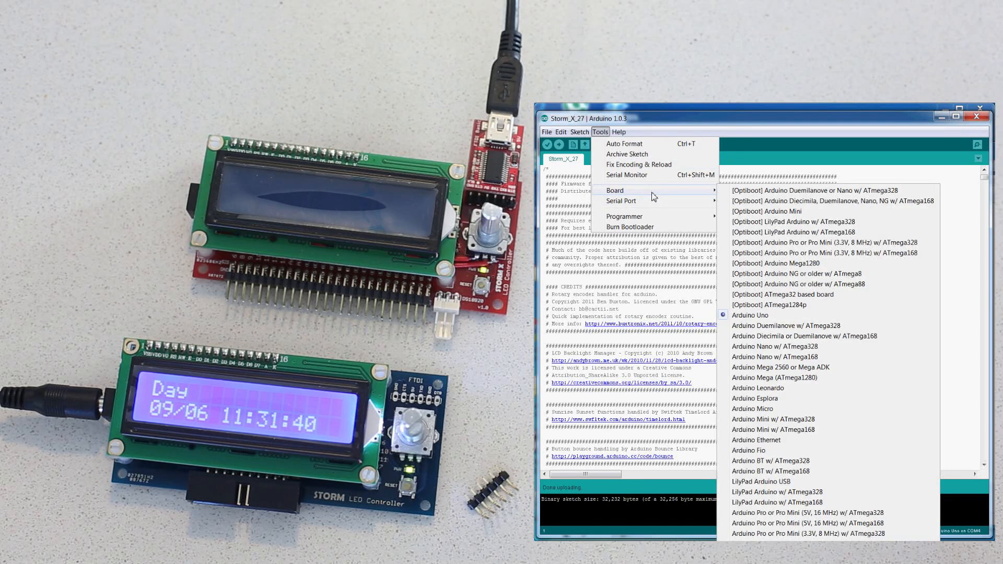
pyautogui.click(758, 317)
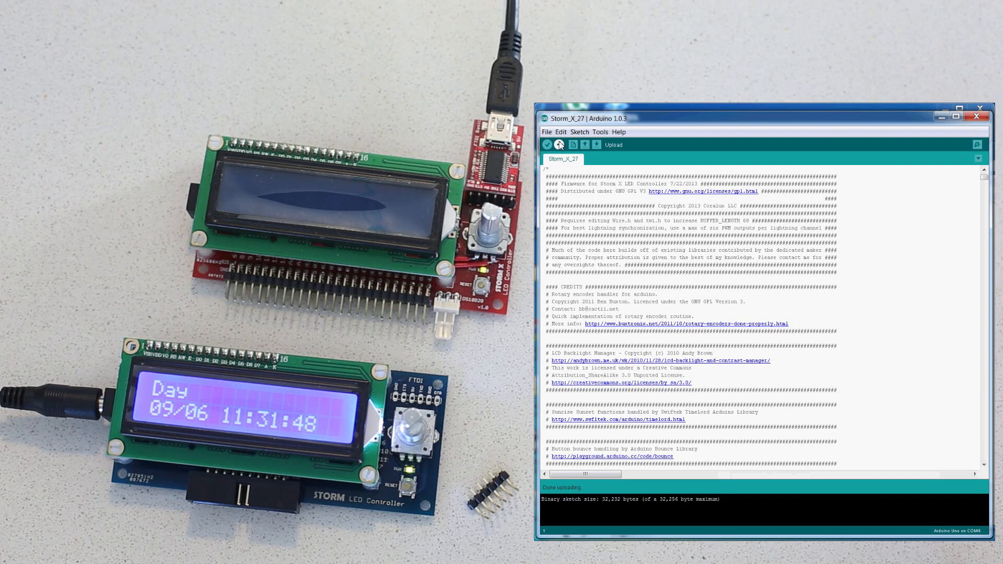
# Step: Upload the Storm_X_27 sketch to the controller and wait for 'Done uploading'
pyautogui.click(560, 145)
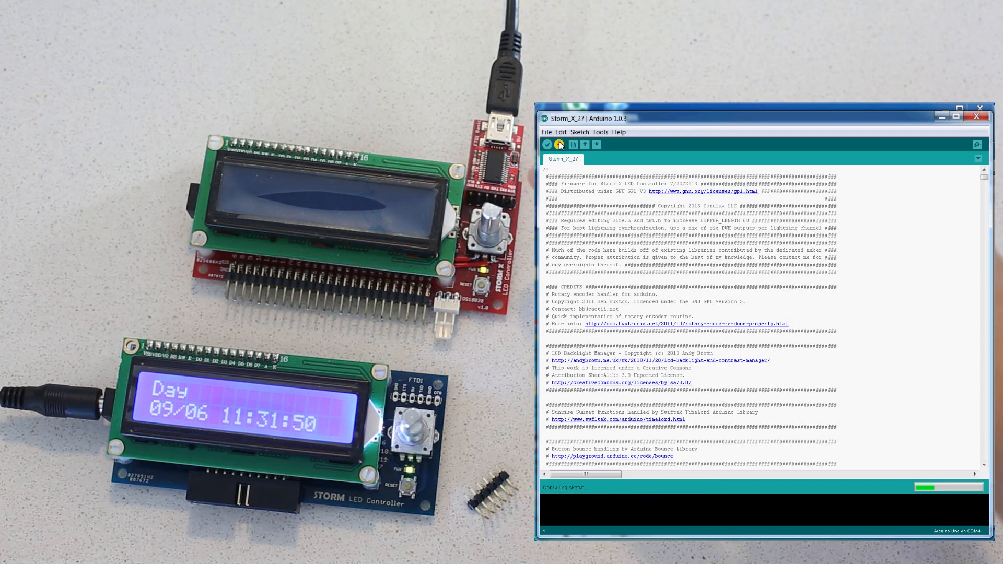